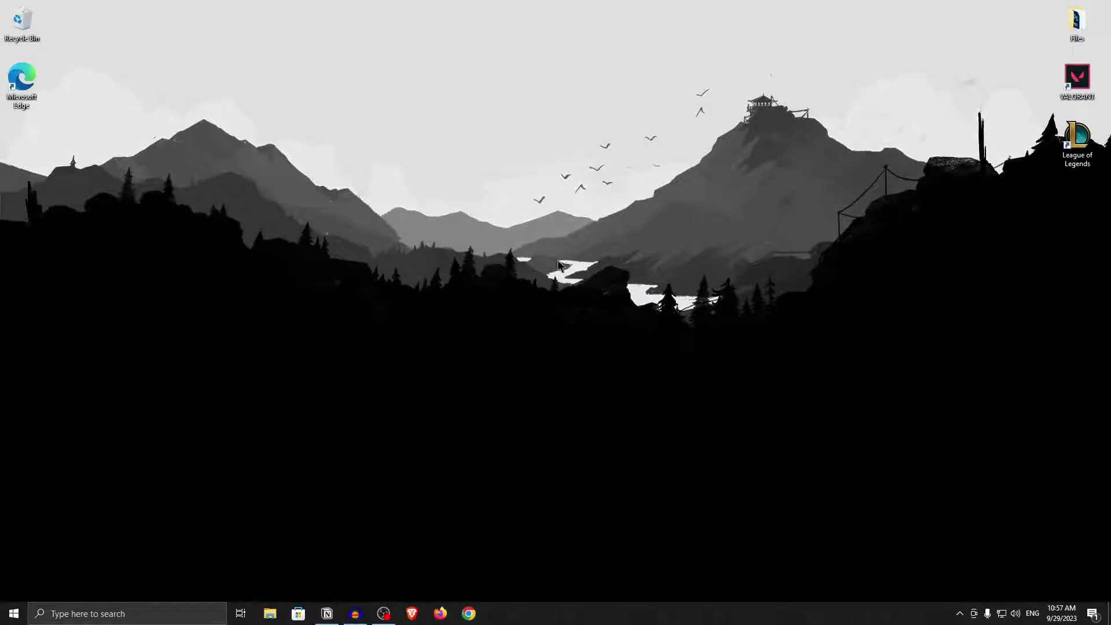
Launch Registry Editor from Start search and expand HKEY_LOCAL_MACHINE\SYSTEM.
left_click(14, 611)
type("re")
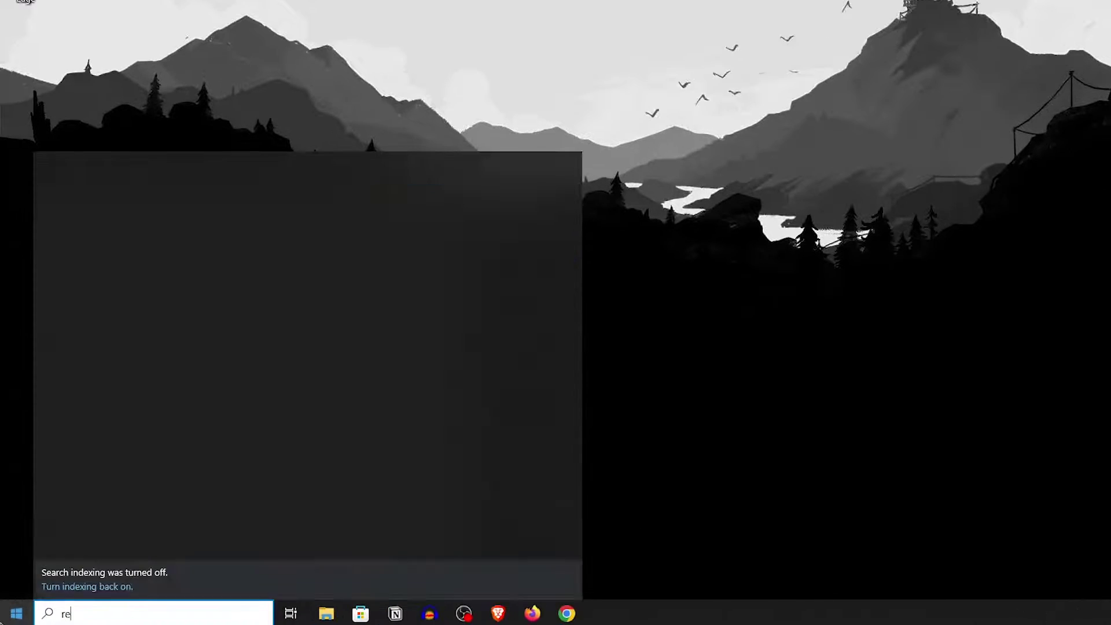
type("gedit")
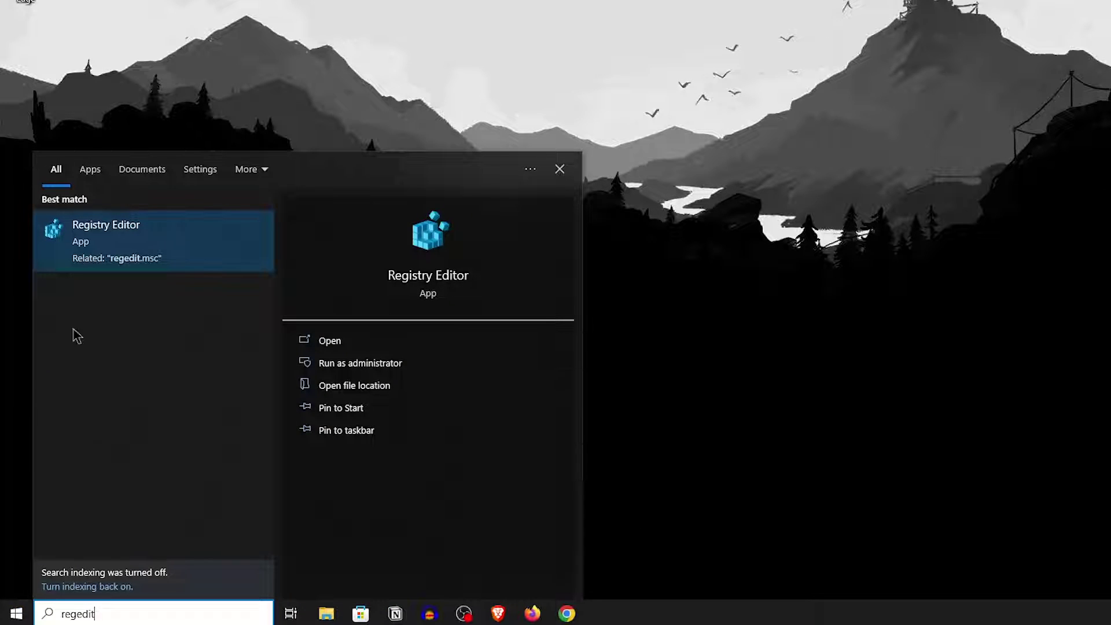
left_click(153, 247)
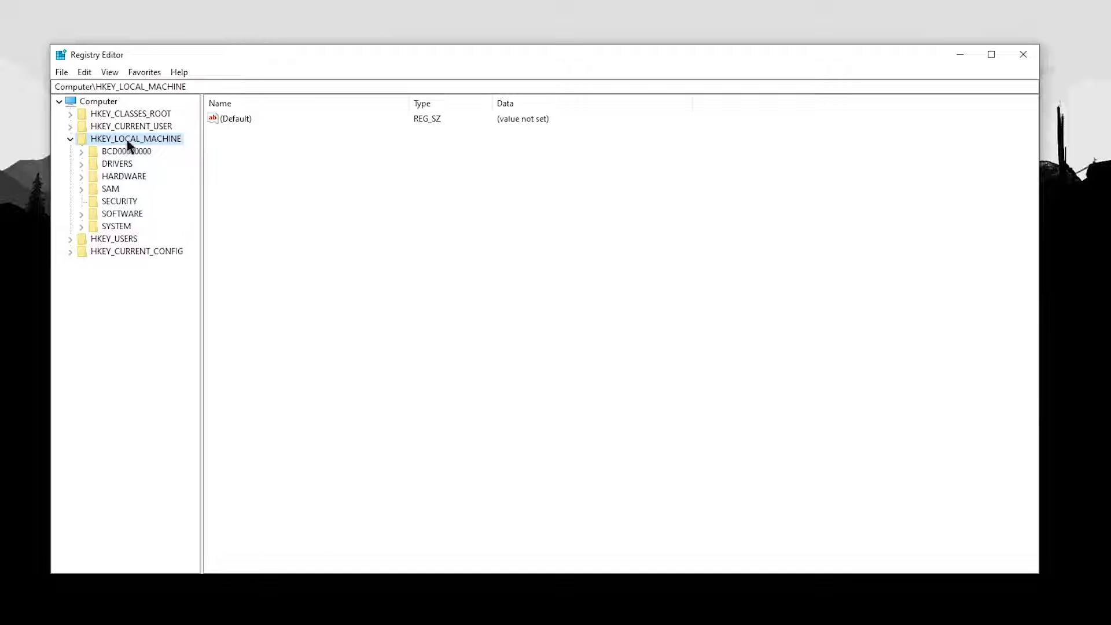
left_click(116, 226)
left_click(80, 226)
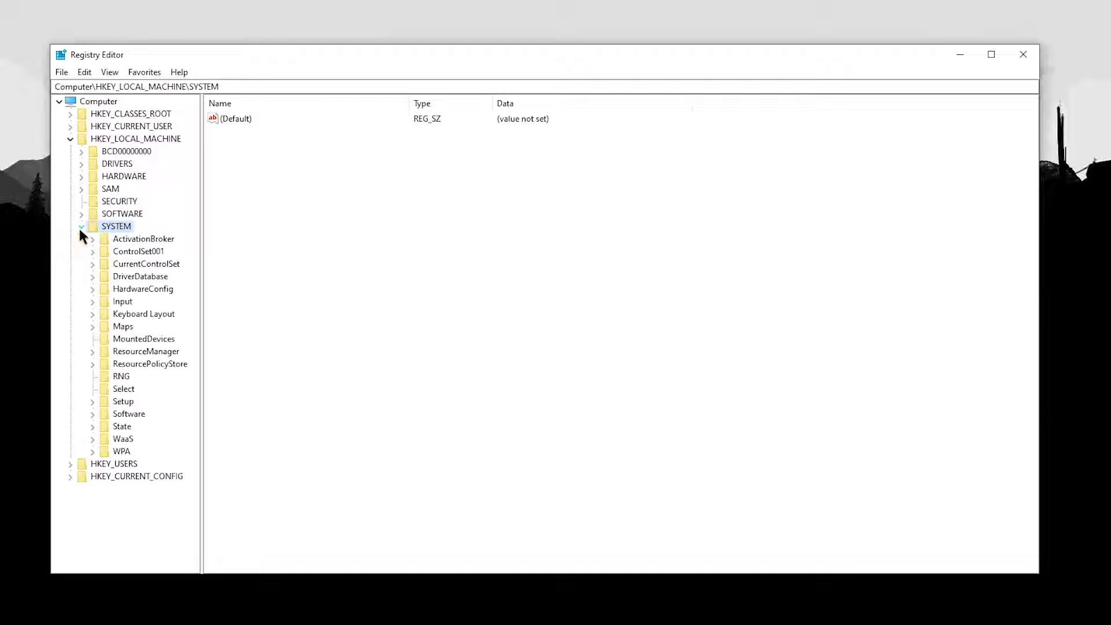
Expand CurrentControlSet > Control > Class to list its GUID subkeys.
left_click(147, 268)
left_click(92, 263)
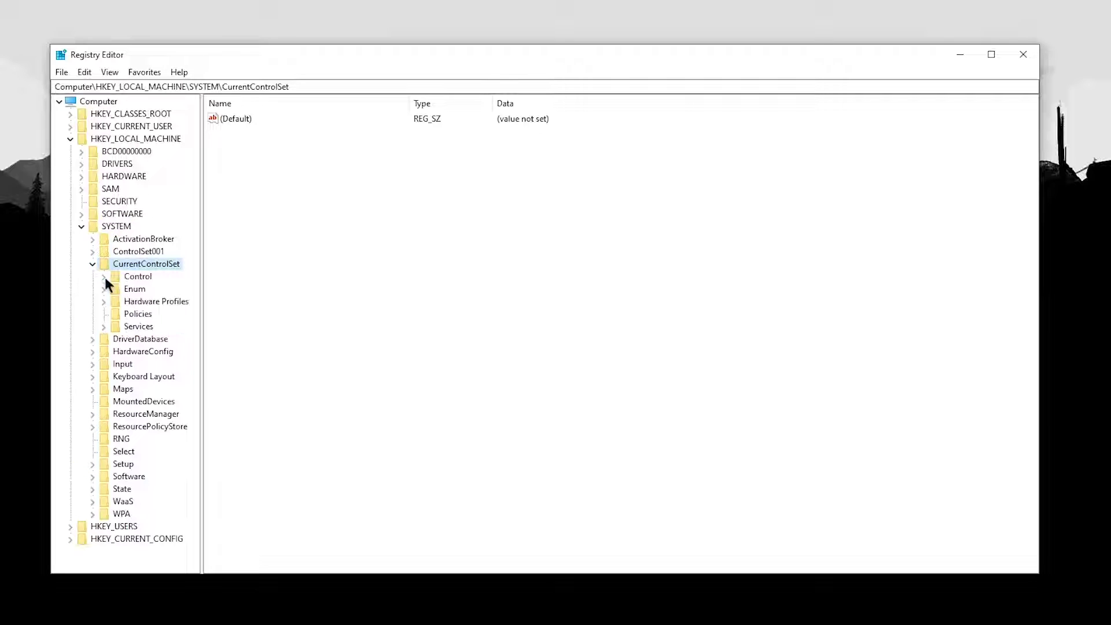
left_click(103, 275)
left_click(143, 278)
left_click(114, 276)
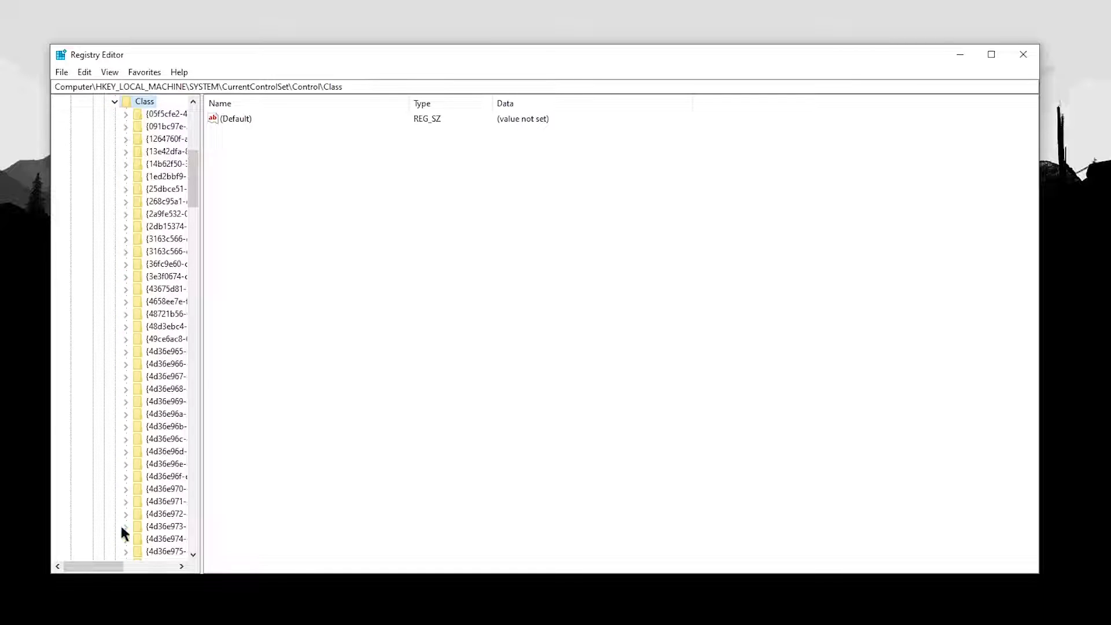
left_click_drag(91, 569, 115, 570)
scroll(120, 489, "down", 3)
scroll(206, 383, "down", 3)
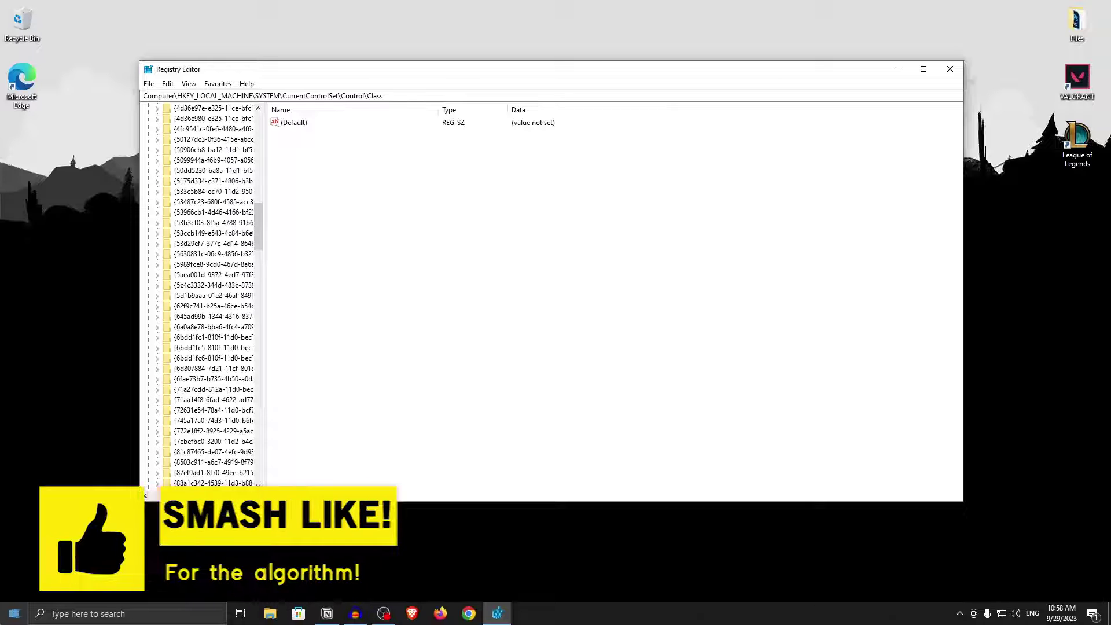
In Device Manager, expand Display adapters and select the NVIDIA GeForce GTX 750 Ti.
left_click(14, 614)
type("devic eman")
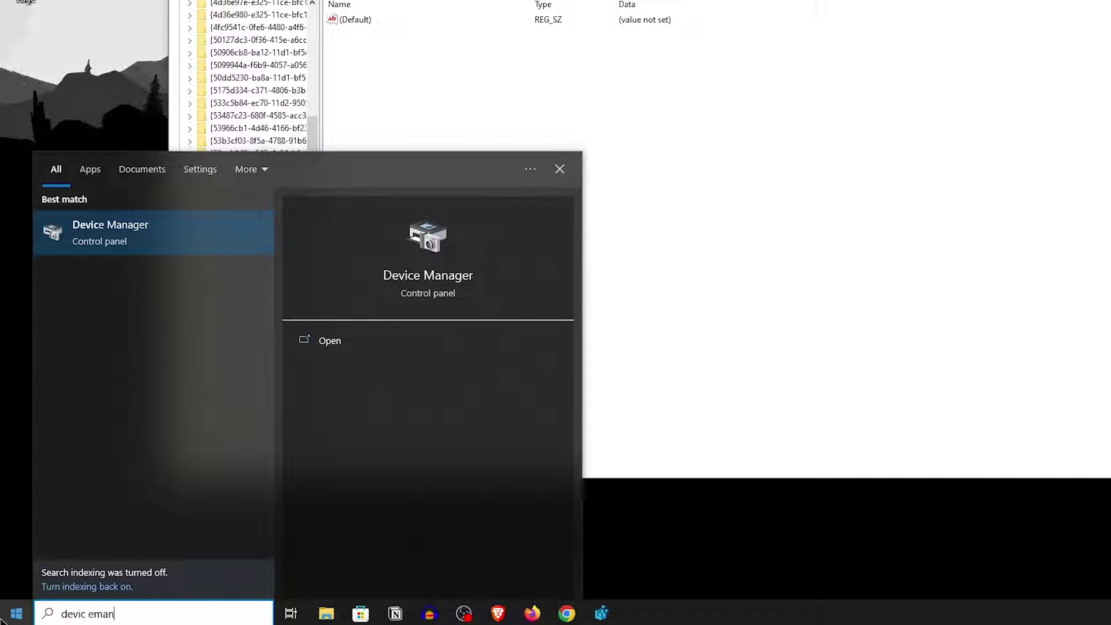
left_click(159, 239)
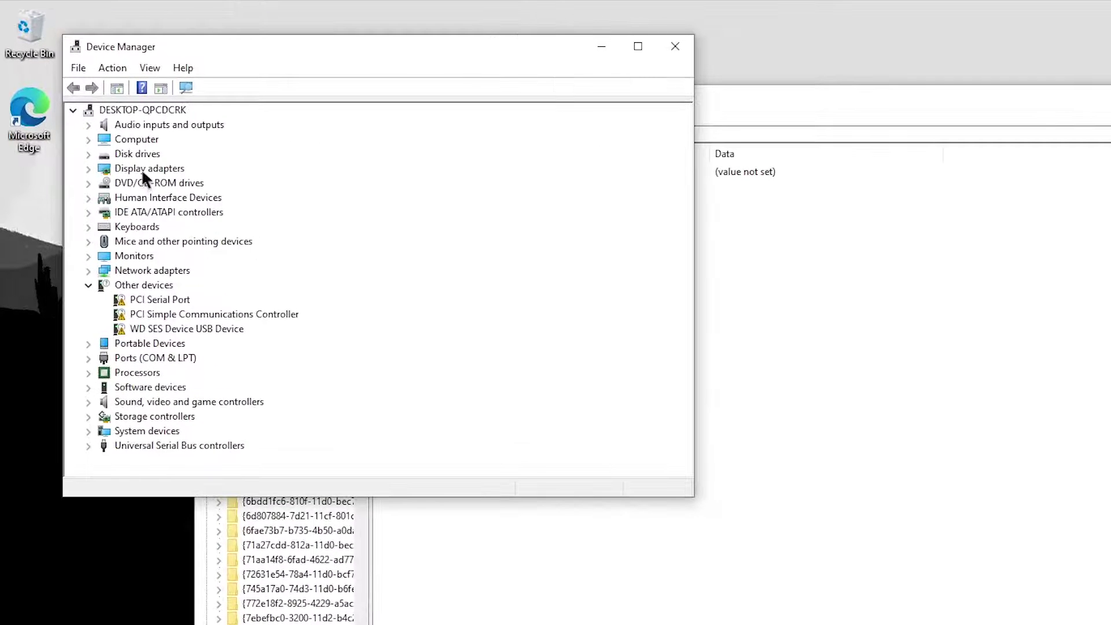
left_click(103, 120)
left_click(88, 169)
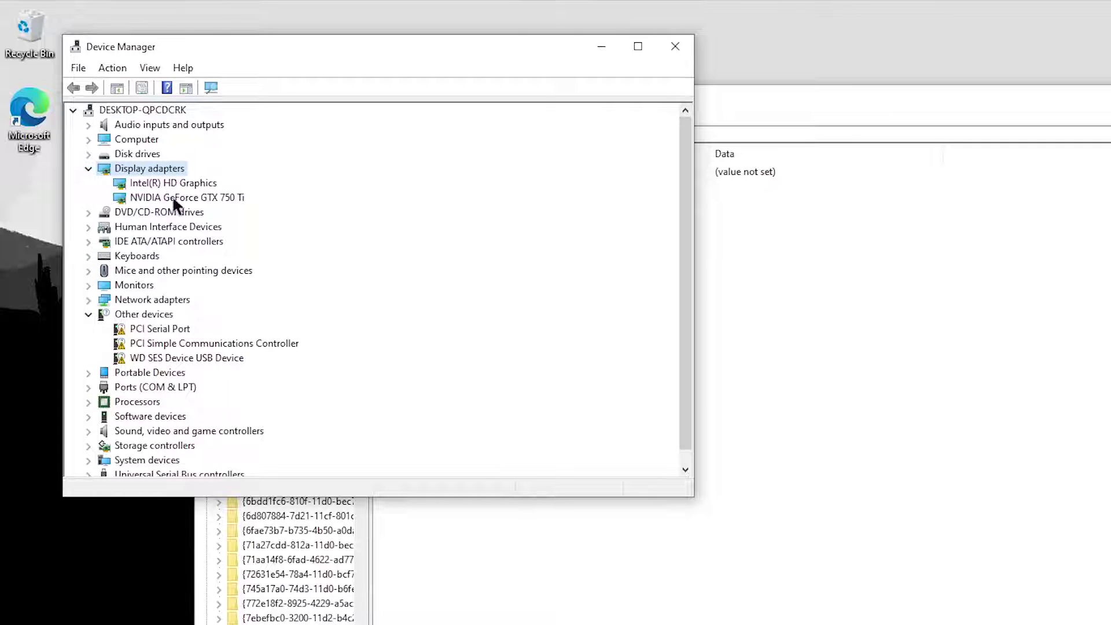
left_click(227, 196)
Copy the card's Class Guid from its Properties Details tab.
right_click(228, 197)
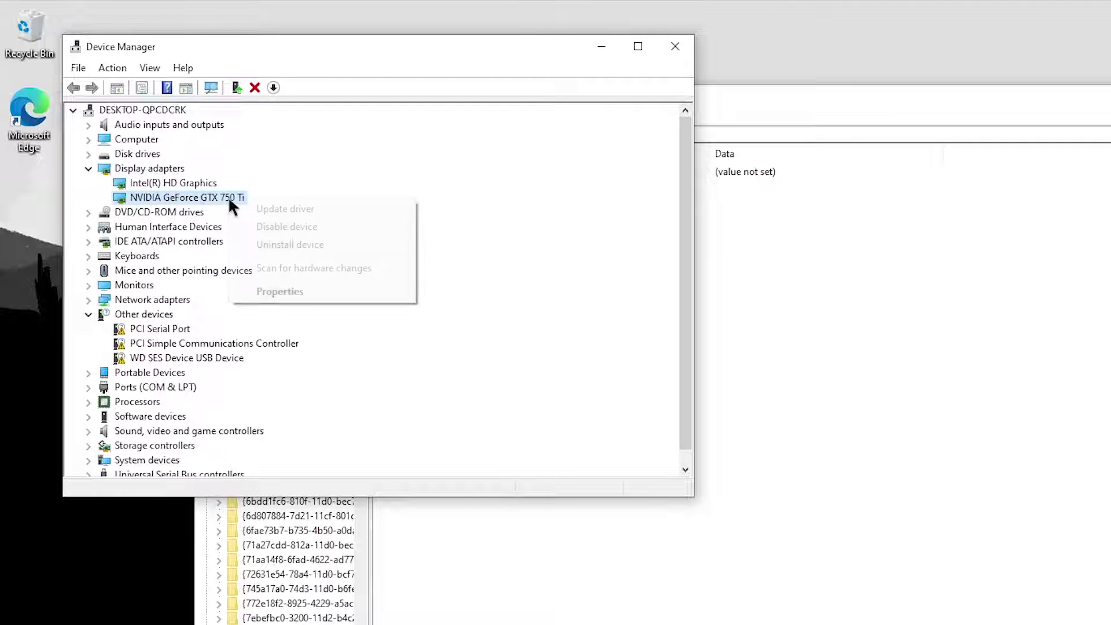
left_click(323, 298)
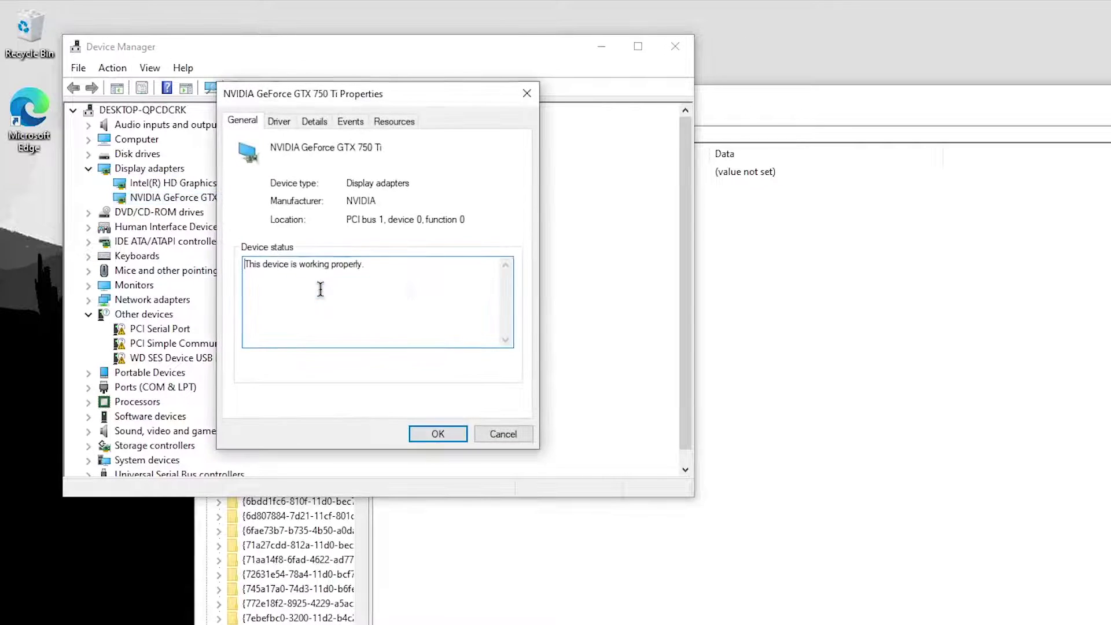
left_click(315, 122)
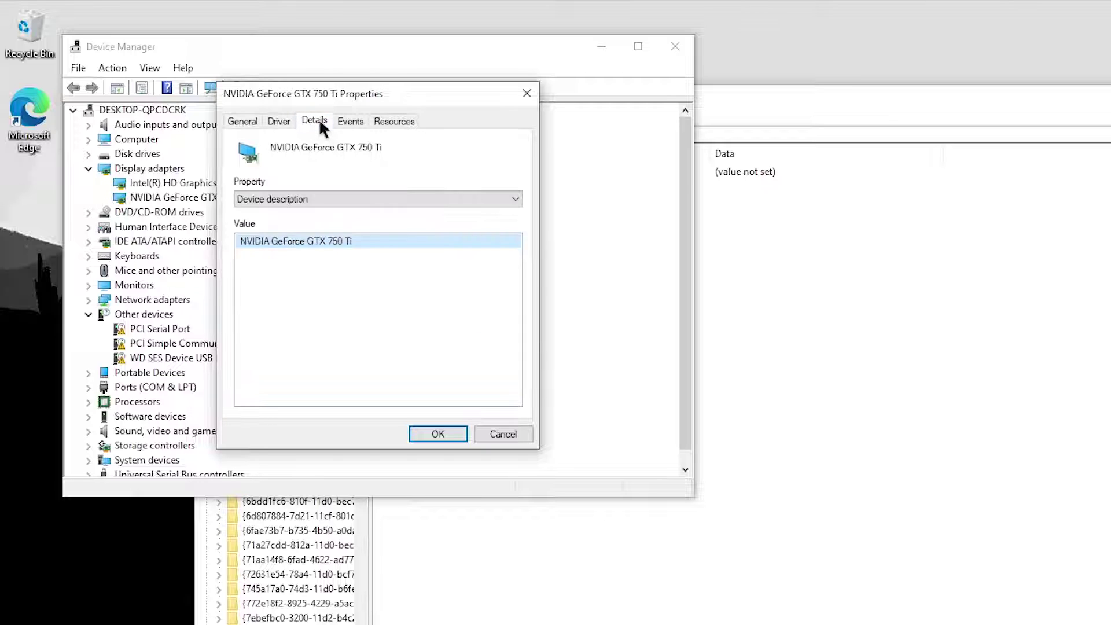
left_click(365, 199)
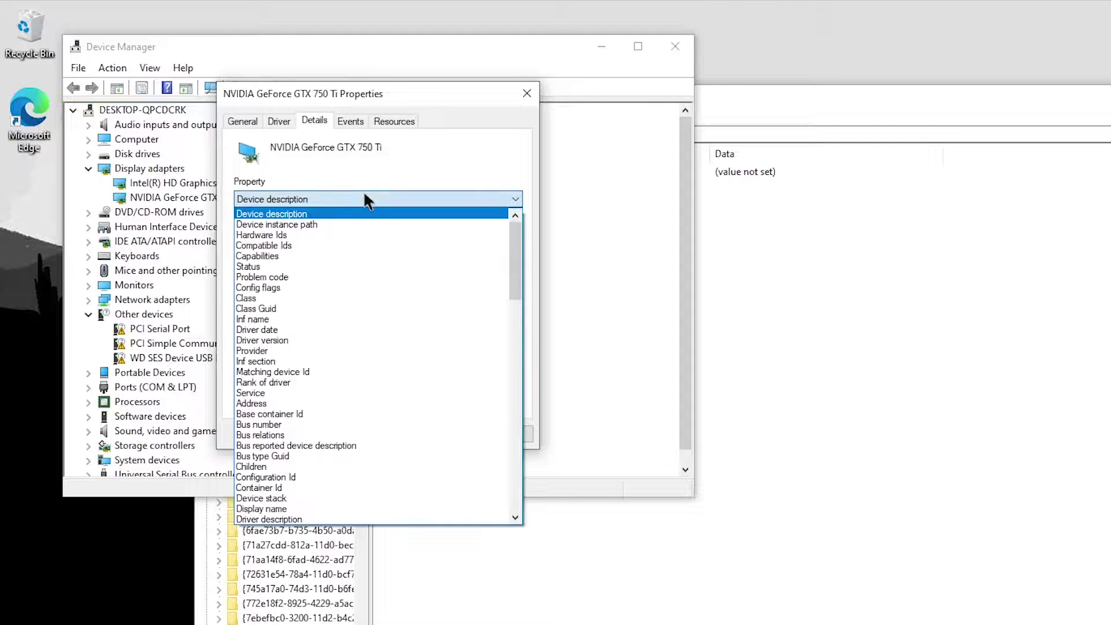
left_click(269, 311)
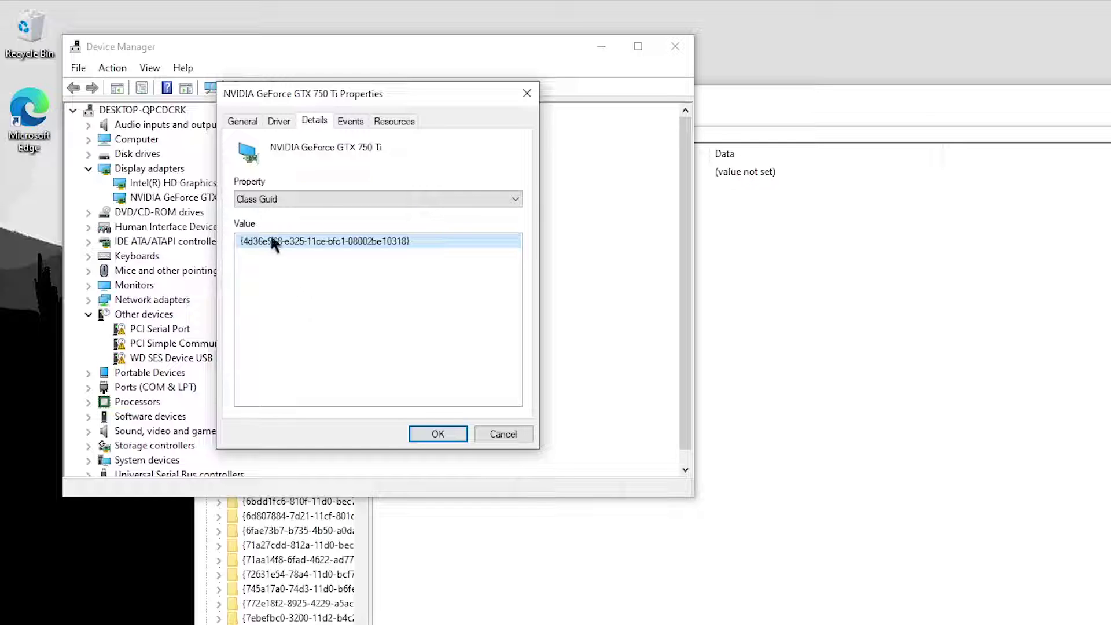
right_click(343, 241)
left_click(365, 249)
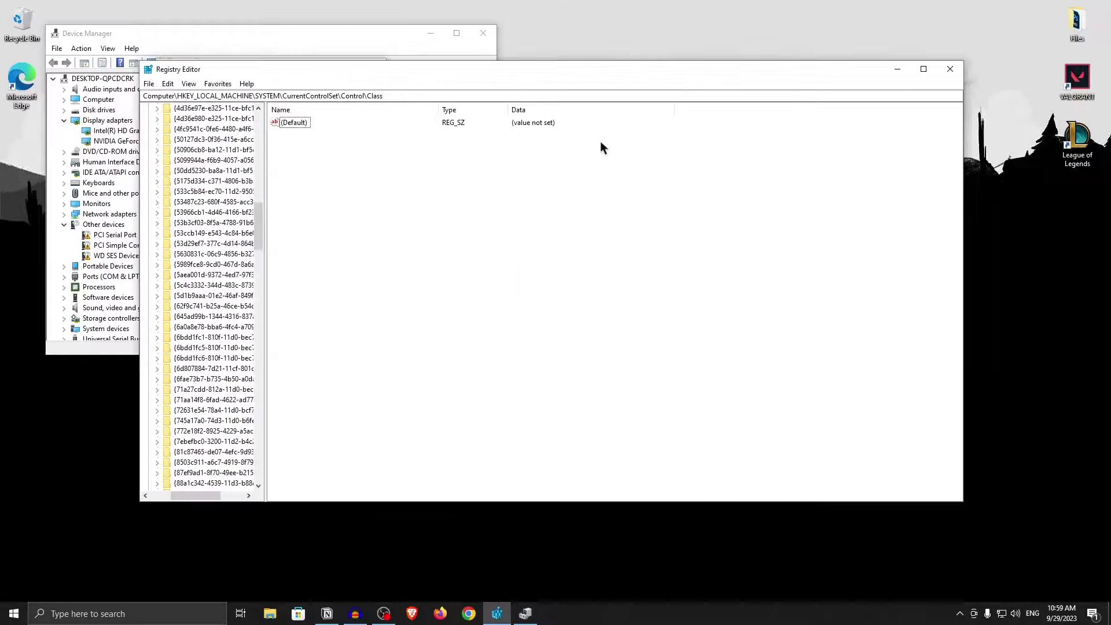
Go to the pasted class GUID key, open subkey 0000, and check HardwareInformation.AdapterString.
left_click(395, 95)
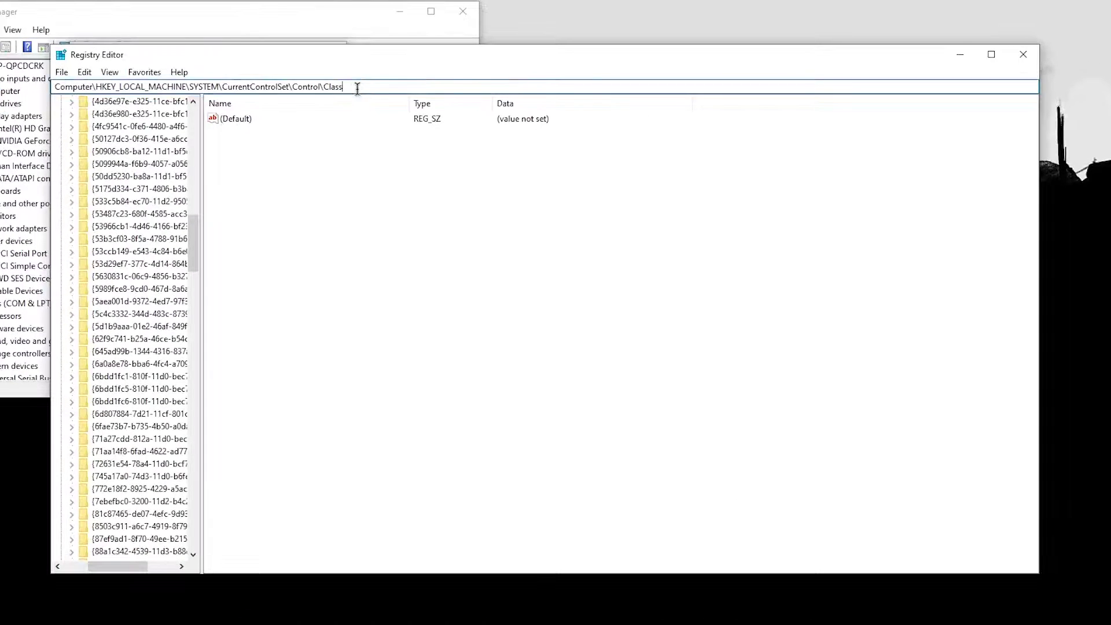
type("\\")
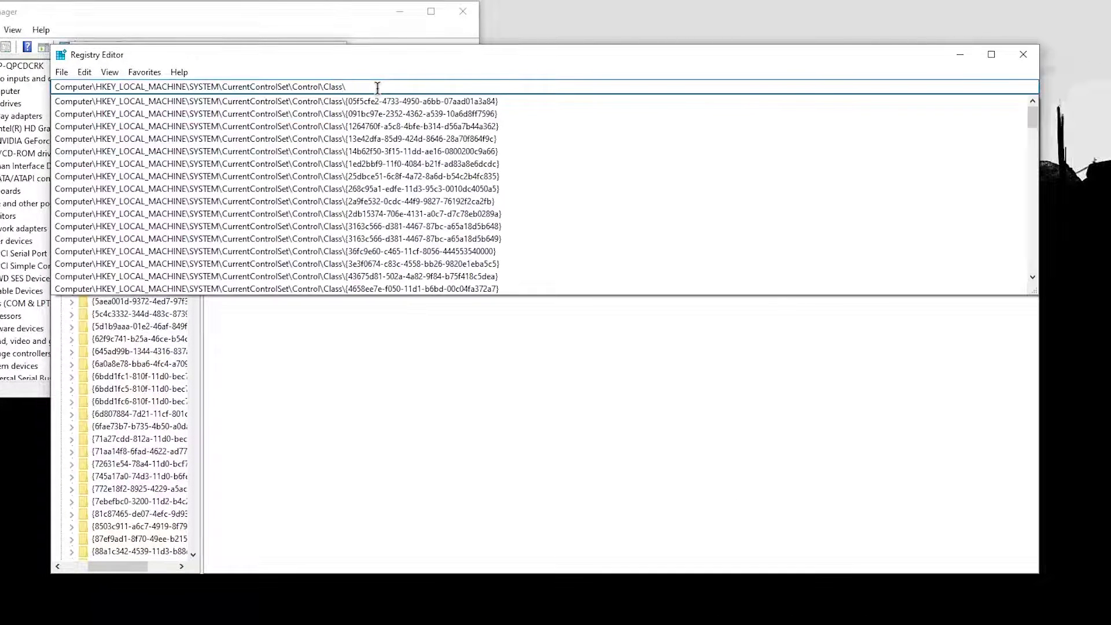
key("ctrl+v")
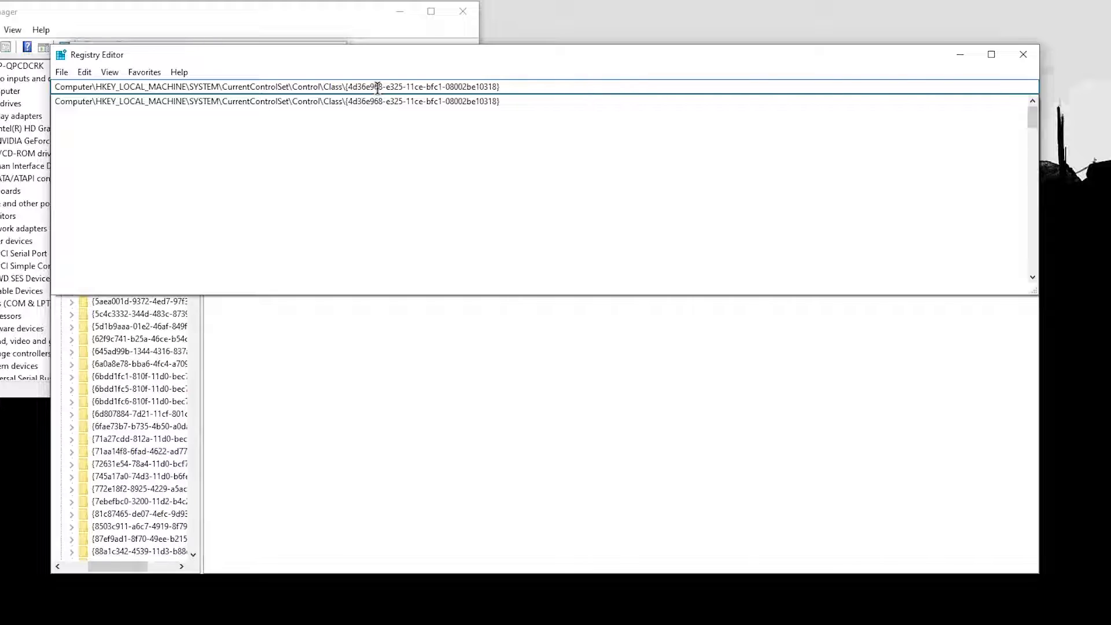
key("Return")
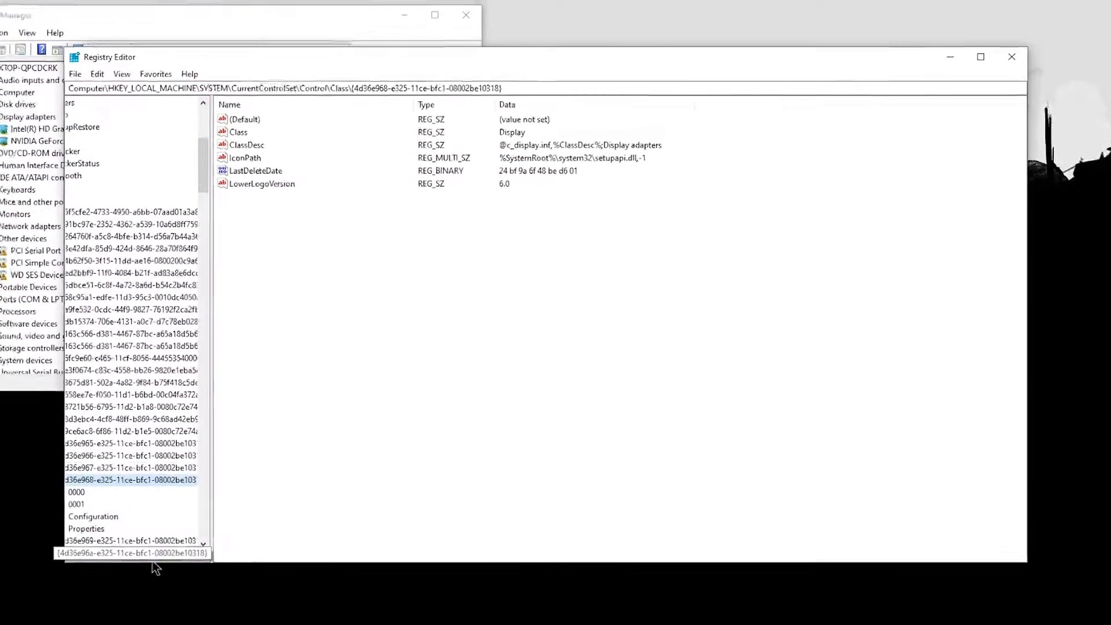
left_click_drag(226, 496, 206, 496)
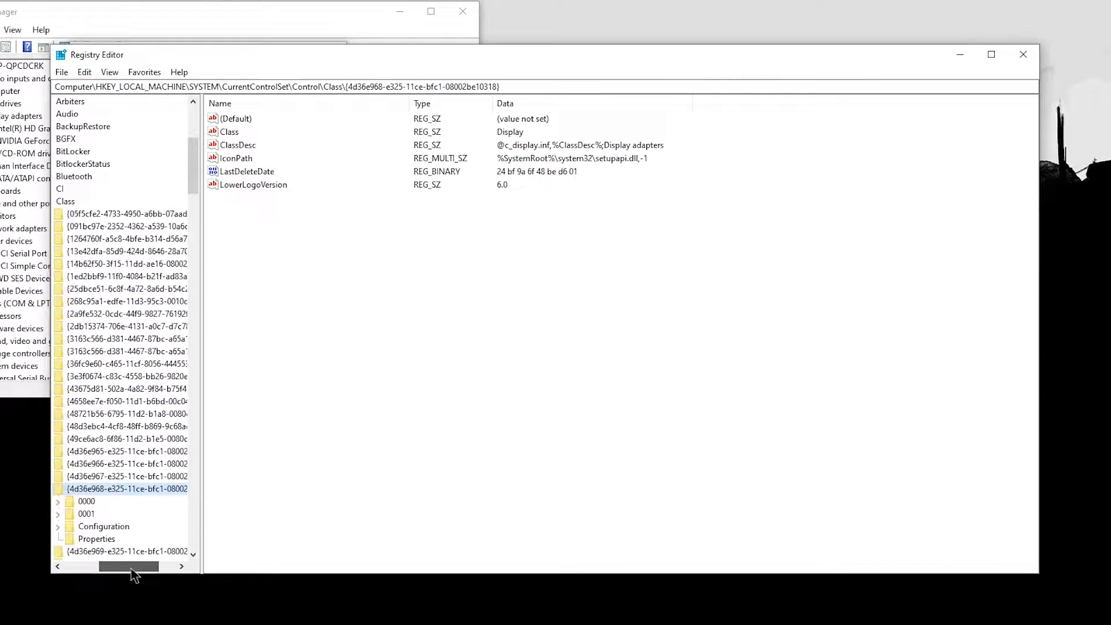
left_click(86, 503)
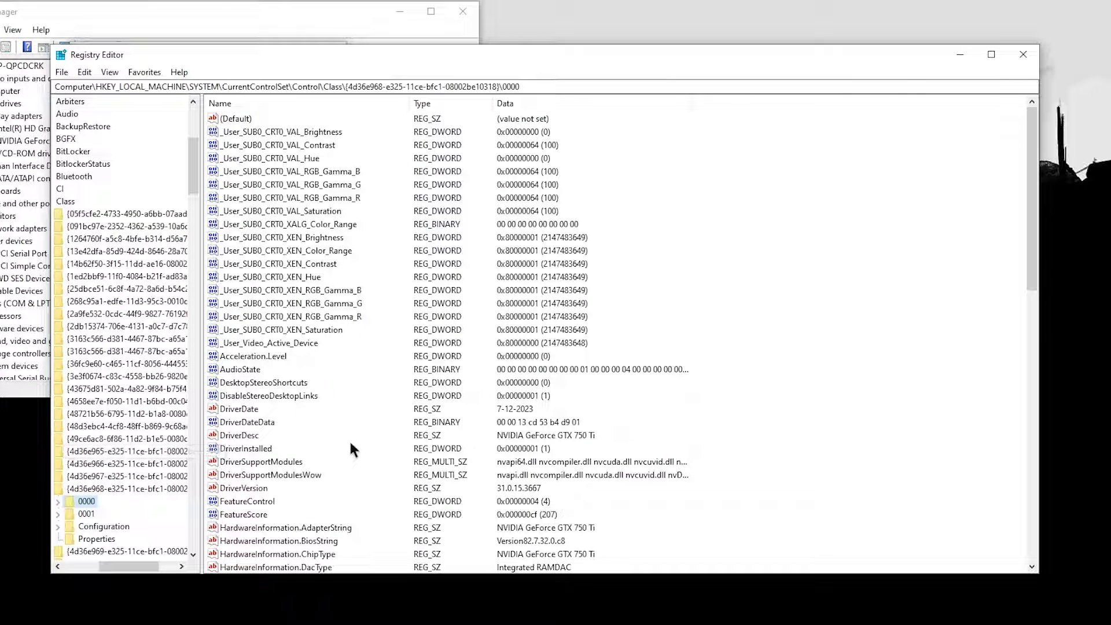
scroll(333, 450, "down", 2)
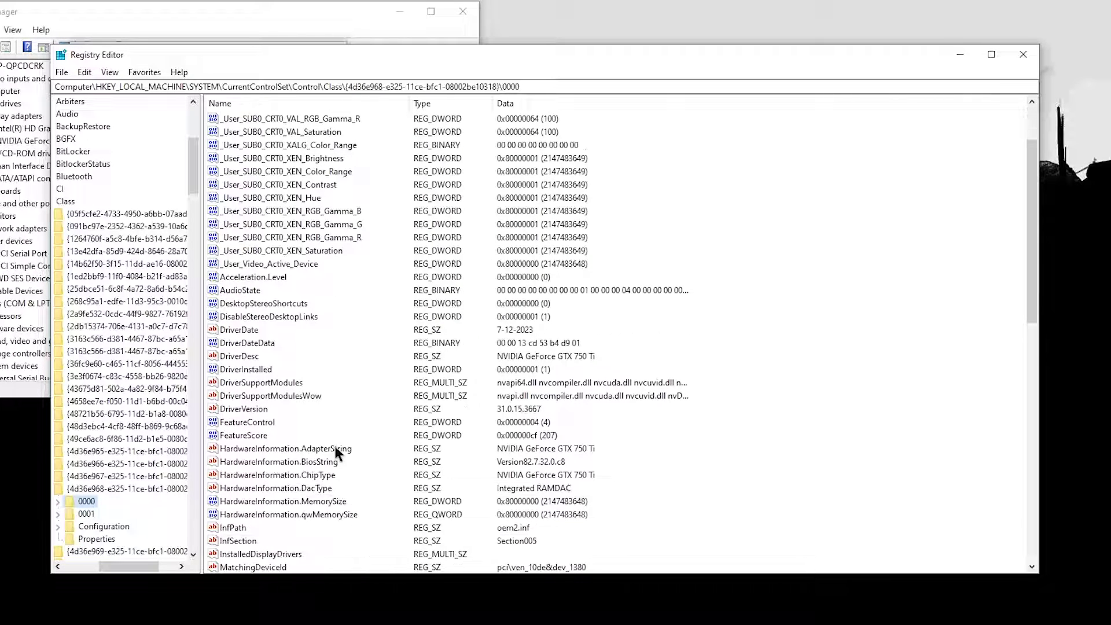
left_click(240, 454)
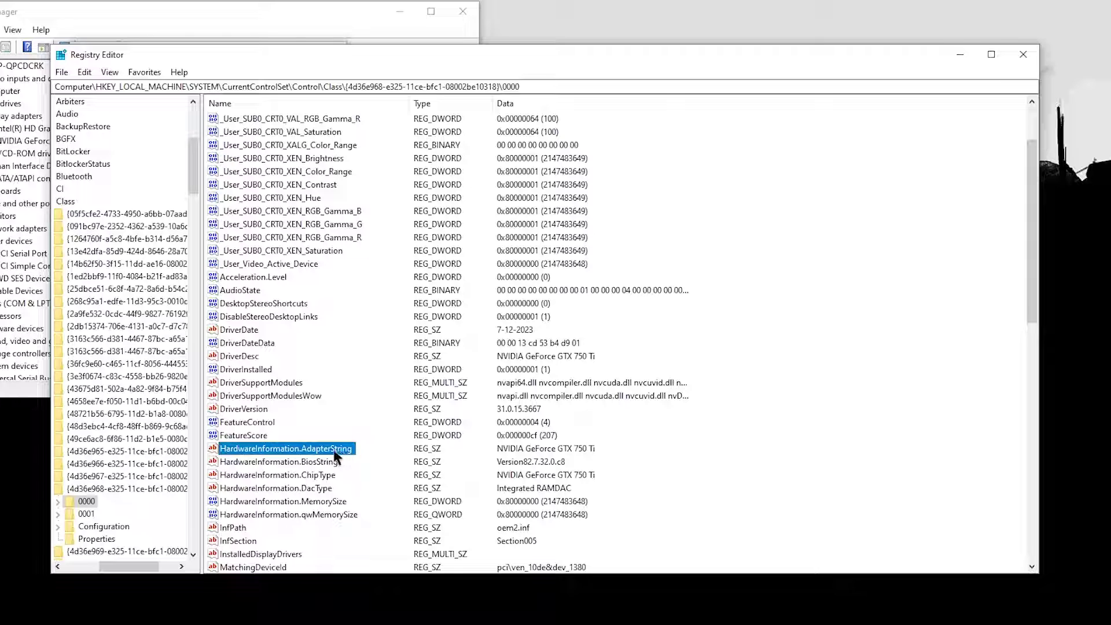
double_click(308, 449)
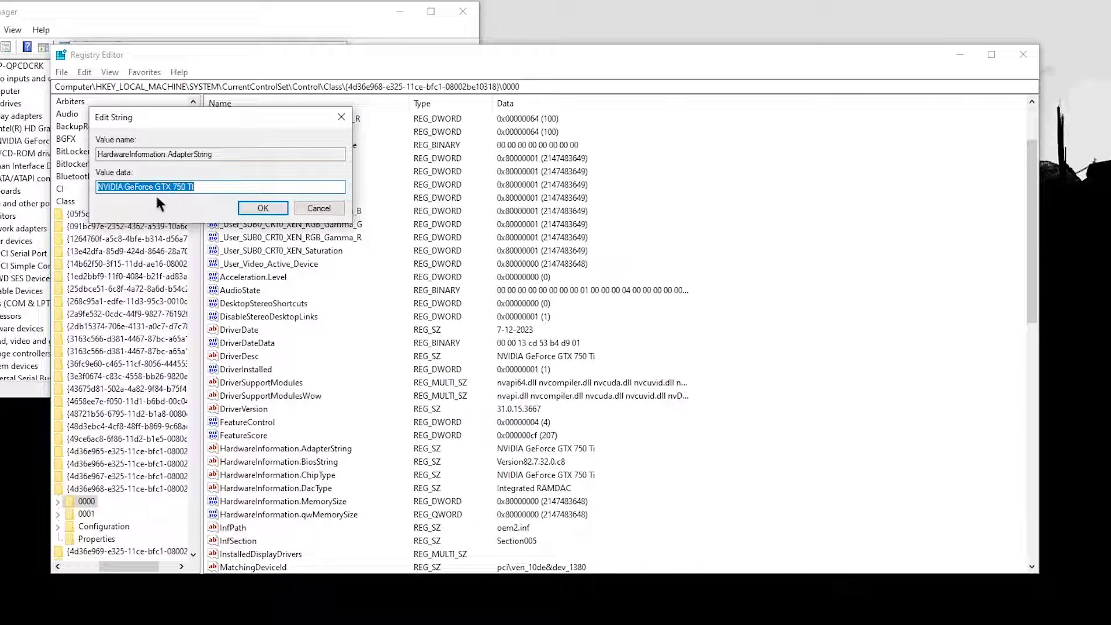
Close the AdapterString view and add a DWORD (32-bit) value named RMHdcpKeyglobZero.
left_click(264, 208)
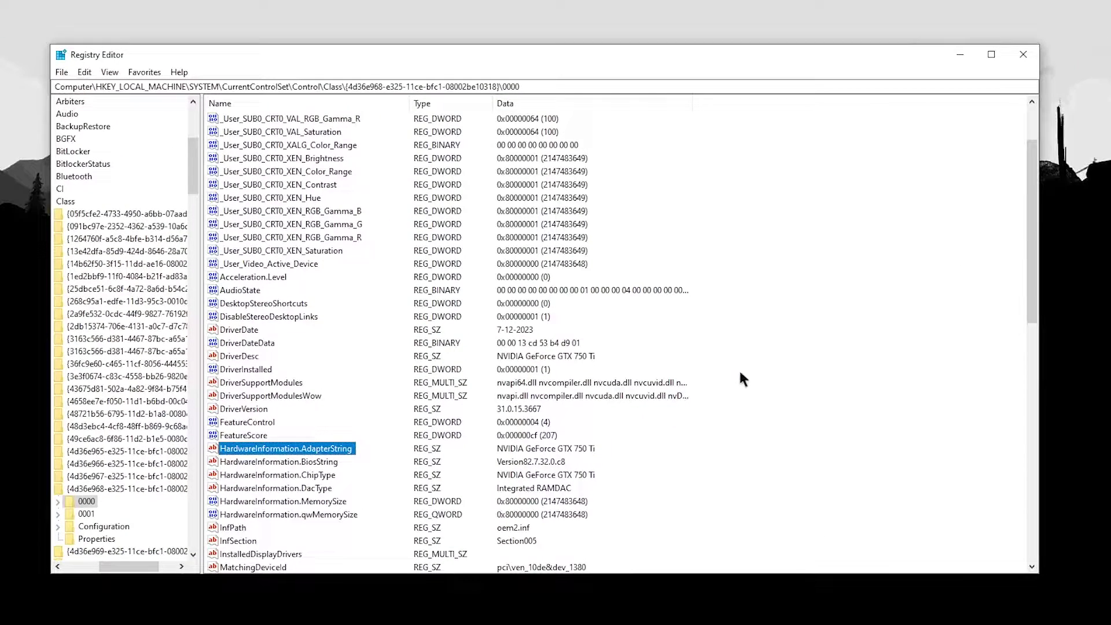
right_click(741, 373)
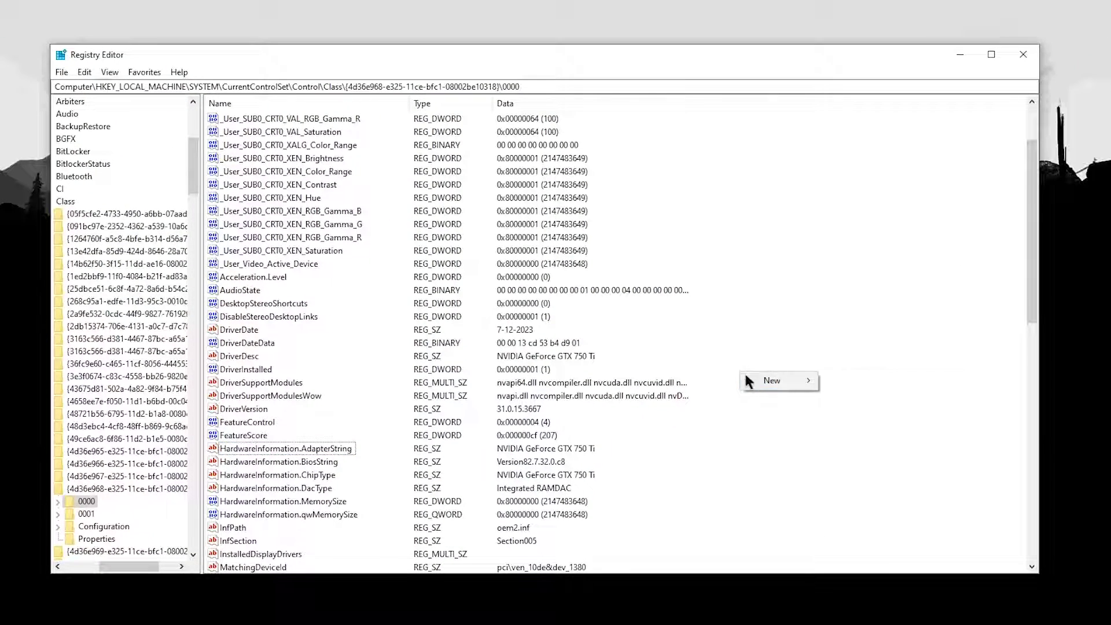
left_click(773, 381)
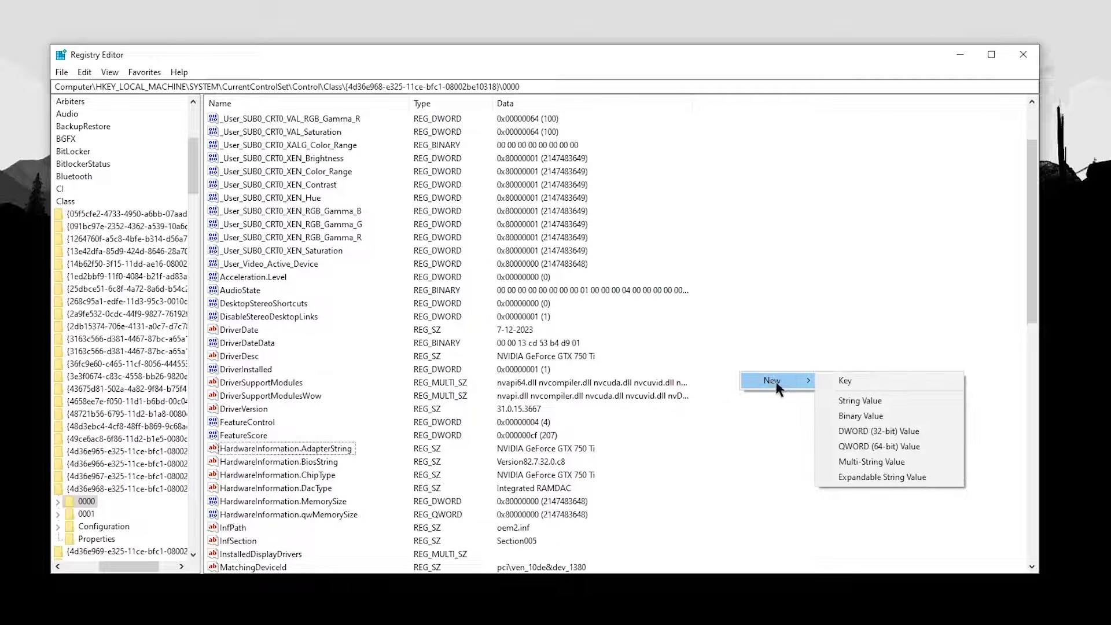
left_click(928, 432)
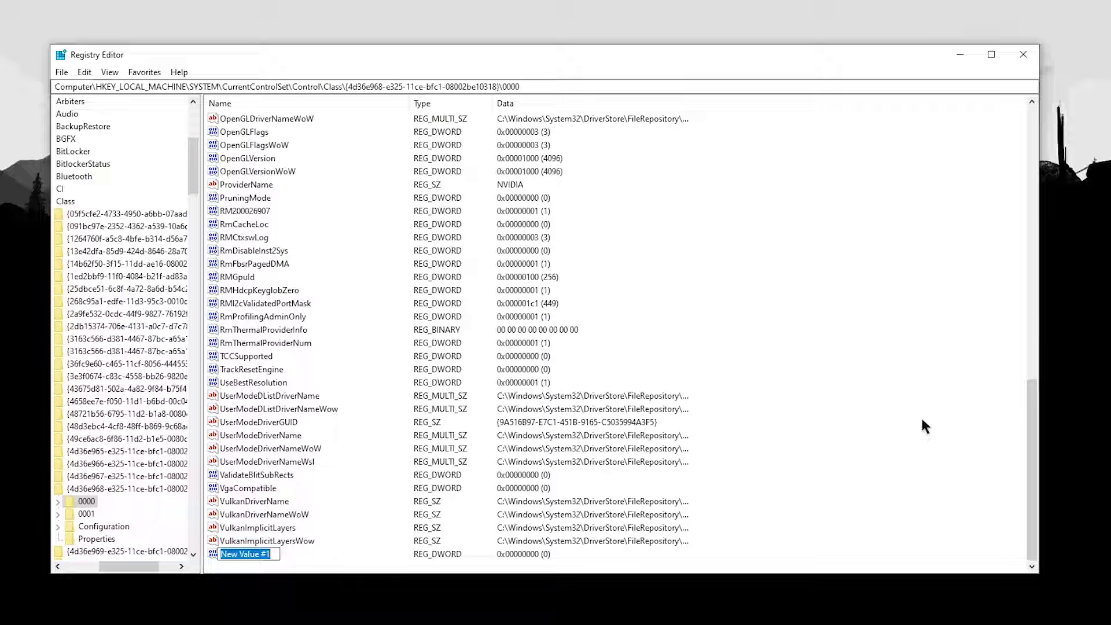
key("ctrl+v")
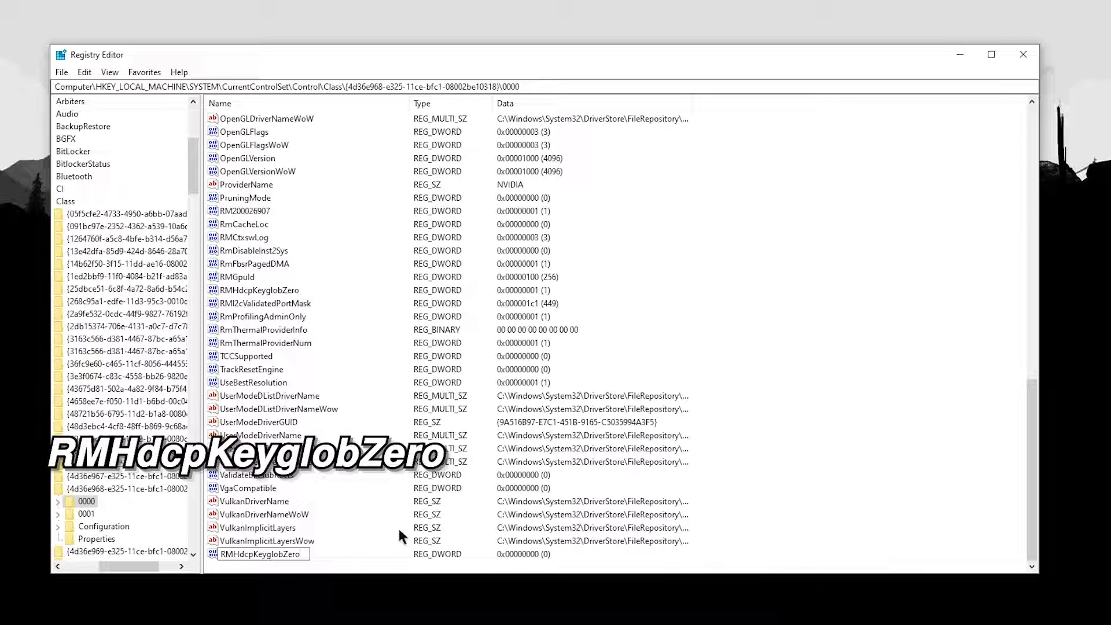
key("Return")
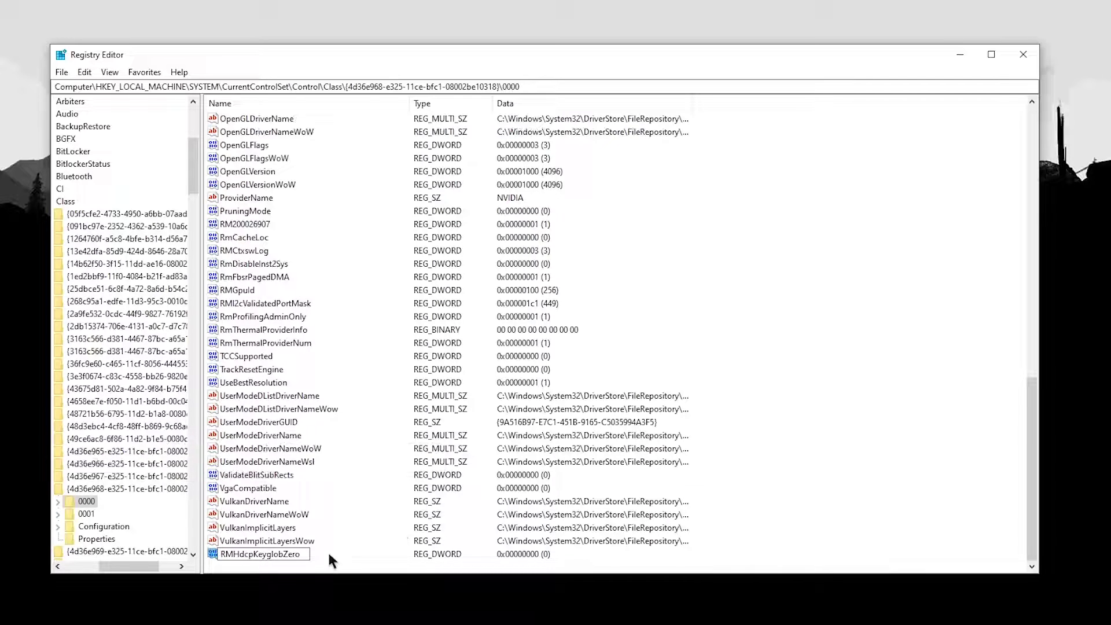
Set RMHdcpKeyglobZero's value data to 1.
key("Return")
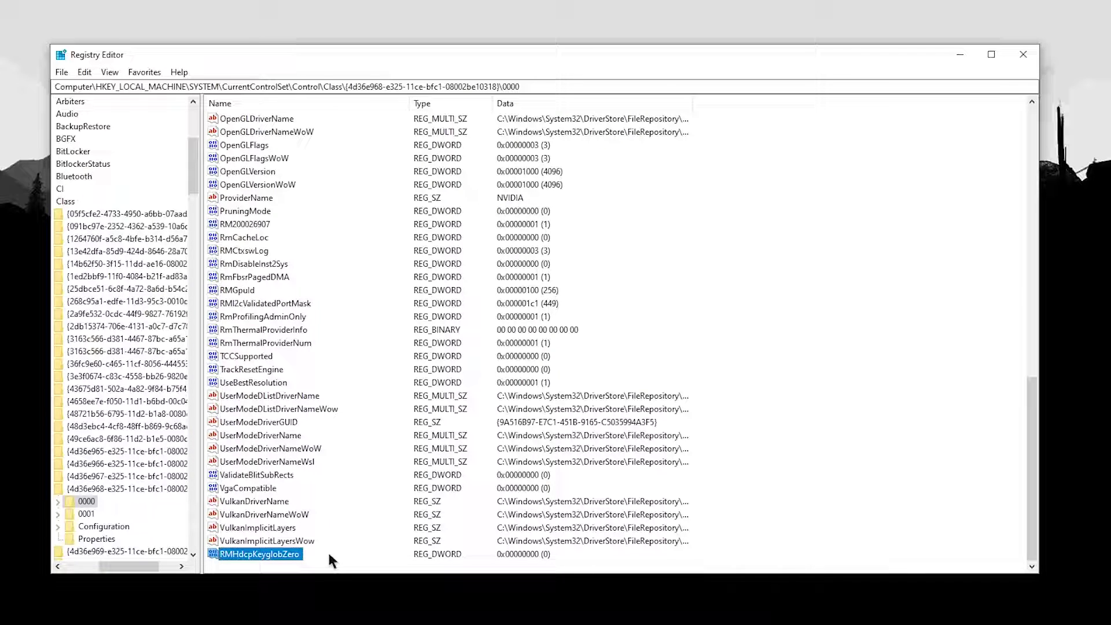
double_click(287, 555)
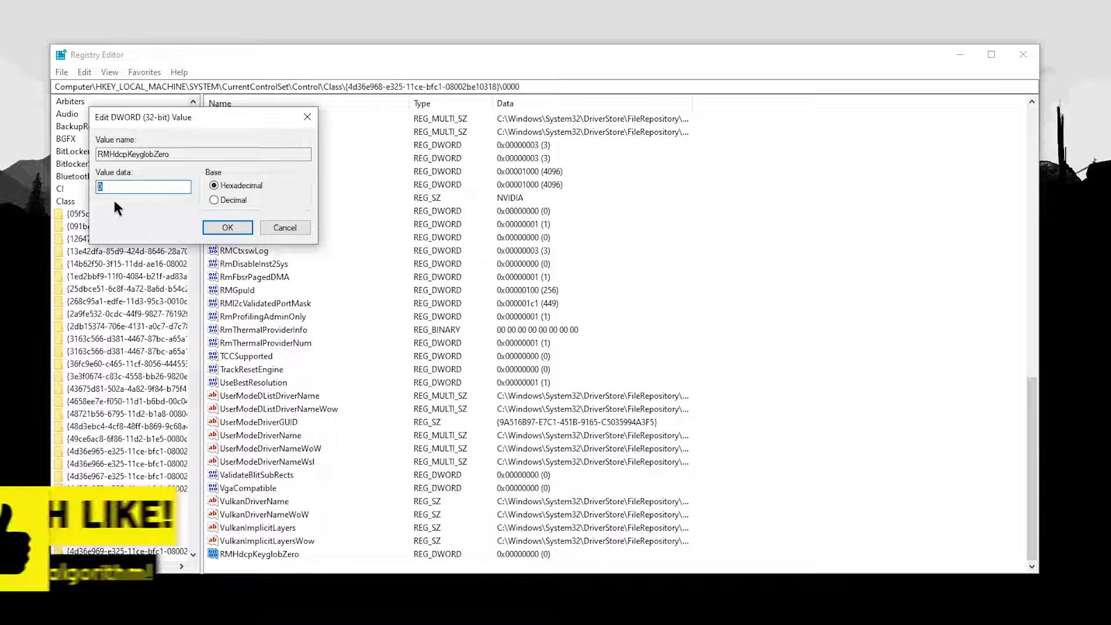
type("1")
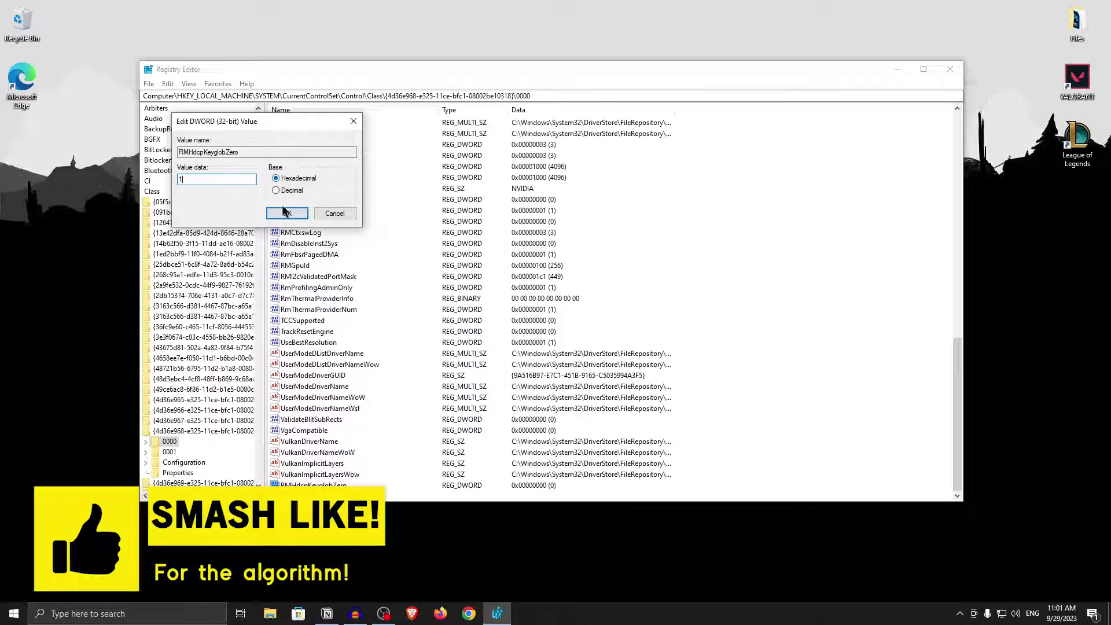
left_click(286, 214)
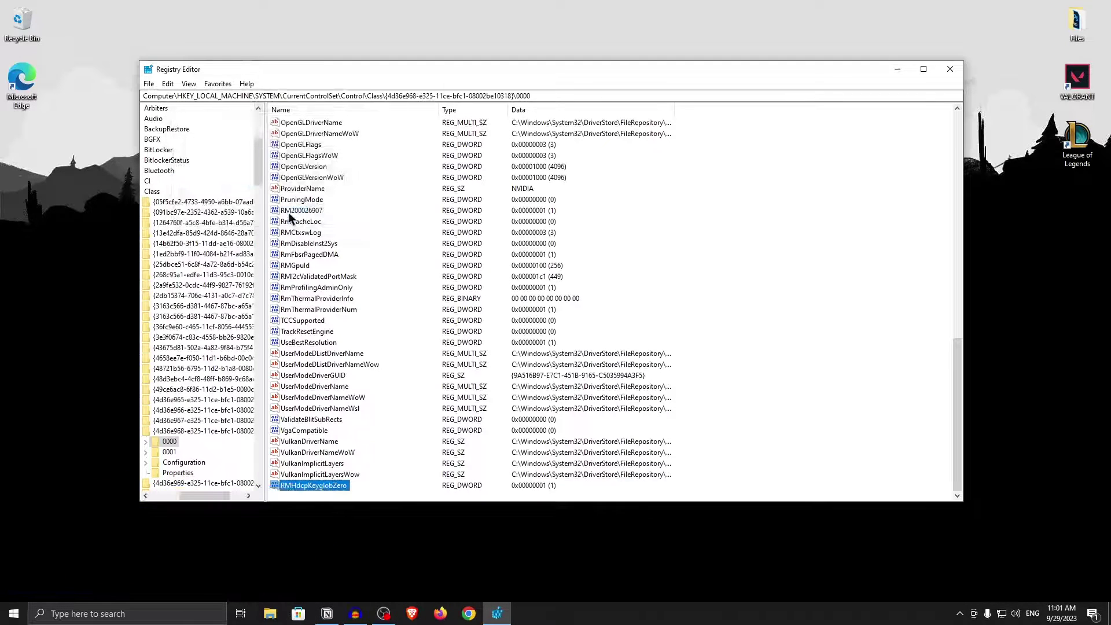
Close Registry Editor and merge Disable HDCP.reg, accepting the warning and success message.
left_click(949, 69)
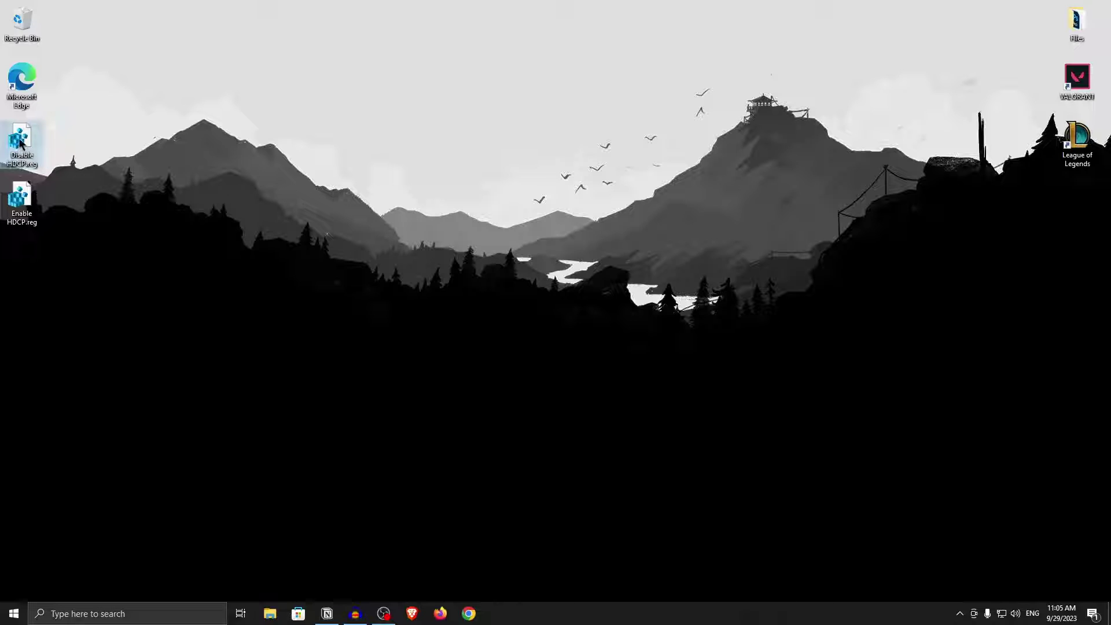
double_click(19, 143)
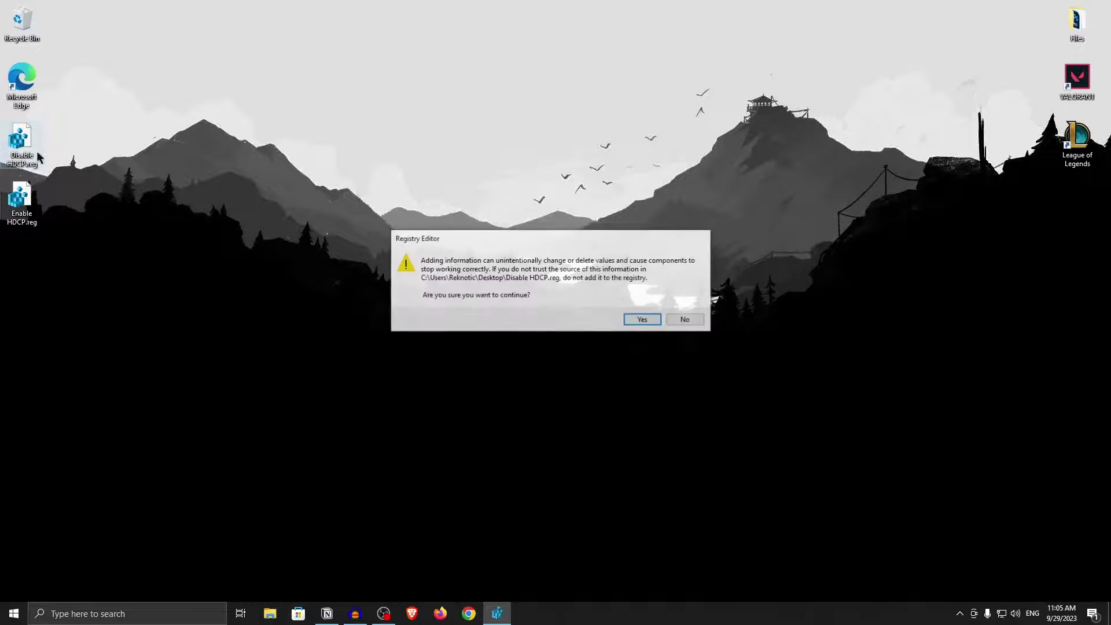
left_click(640, 320)
left_click(682, 306)
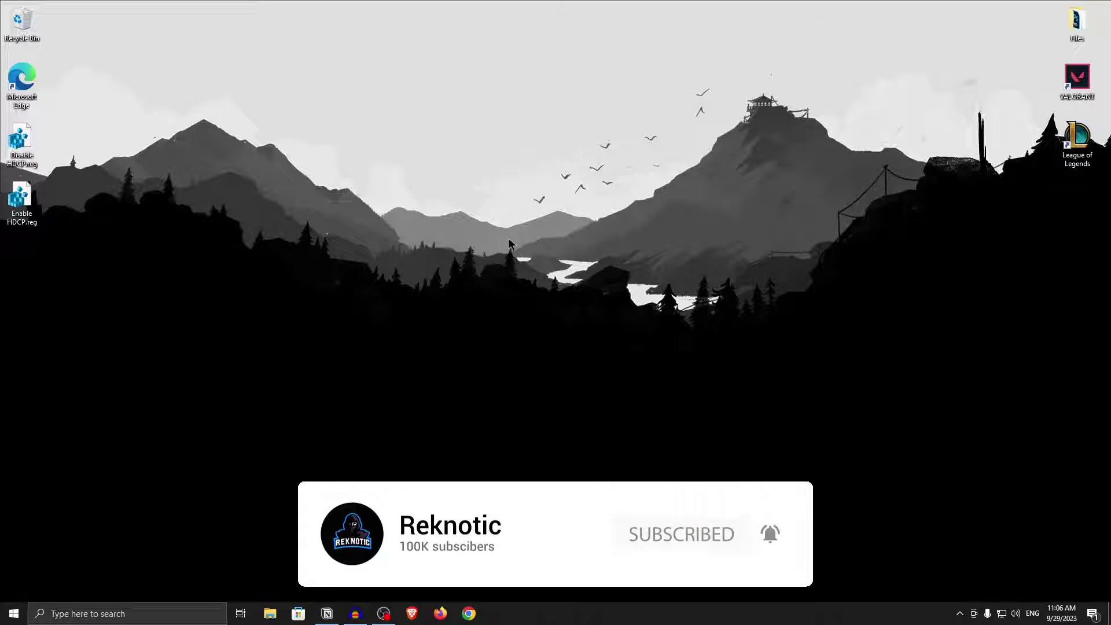
left_click(14, 614)
left_click(565, 276)
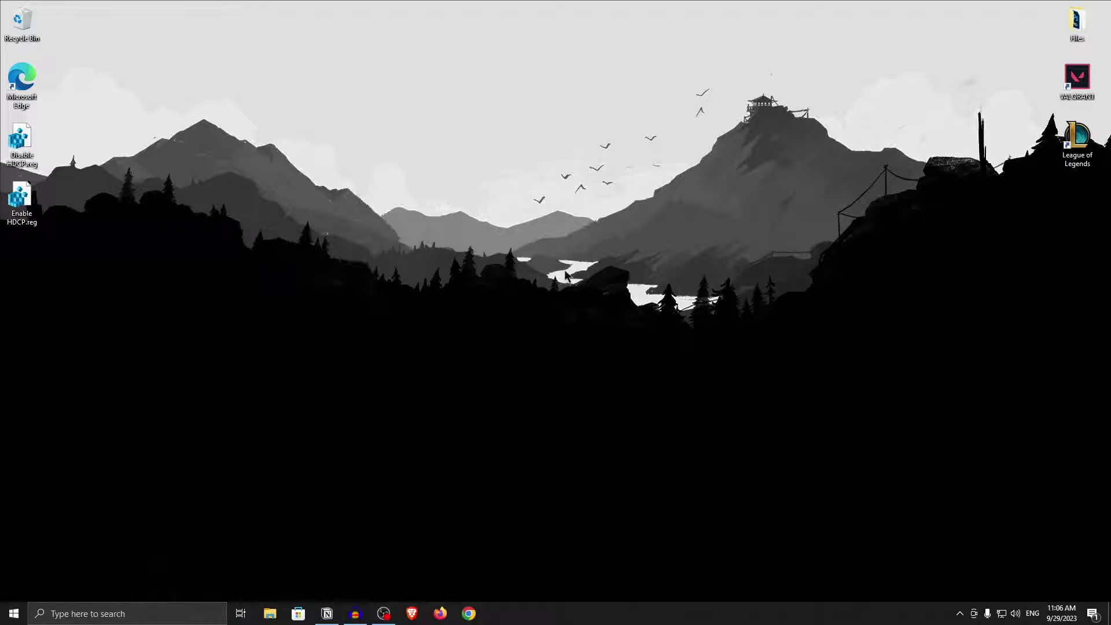